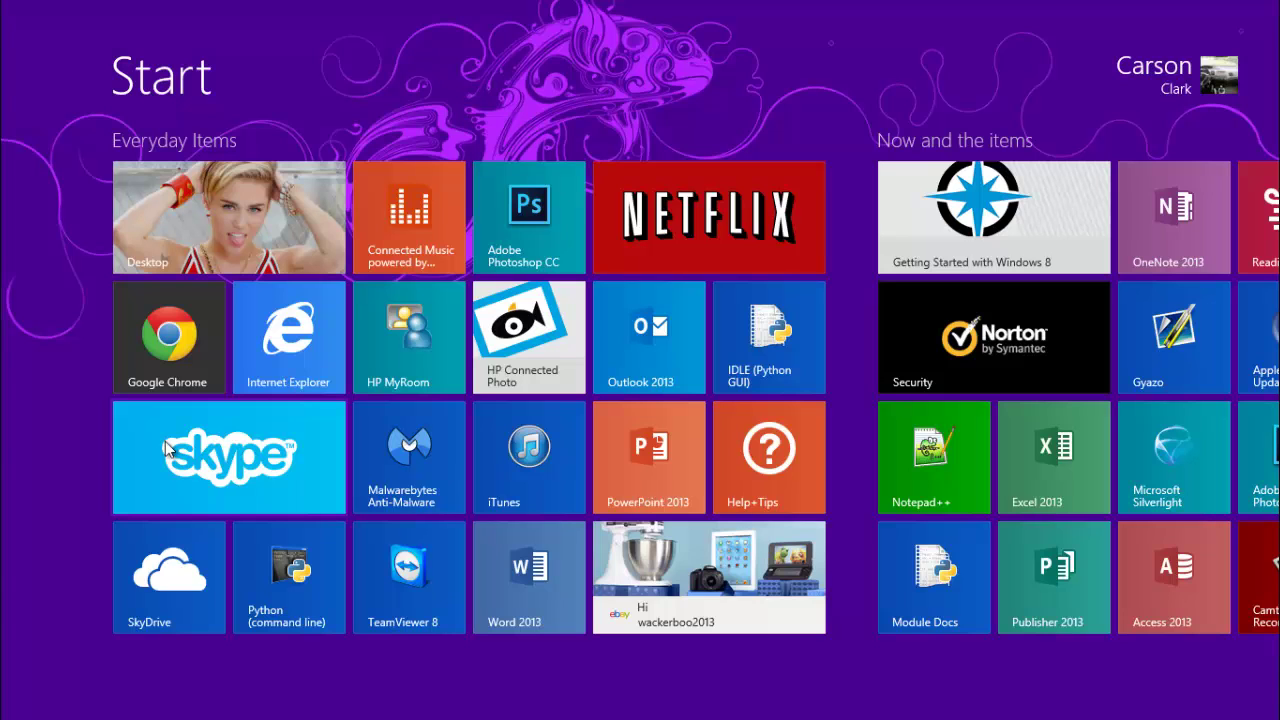
Uninstall the Skype app whose wide tile is in the Everyday Items group.
right_click(167, 450)
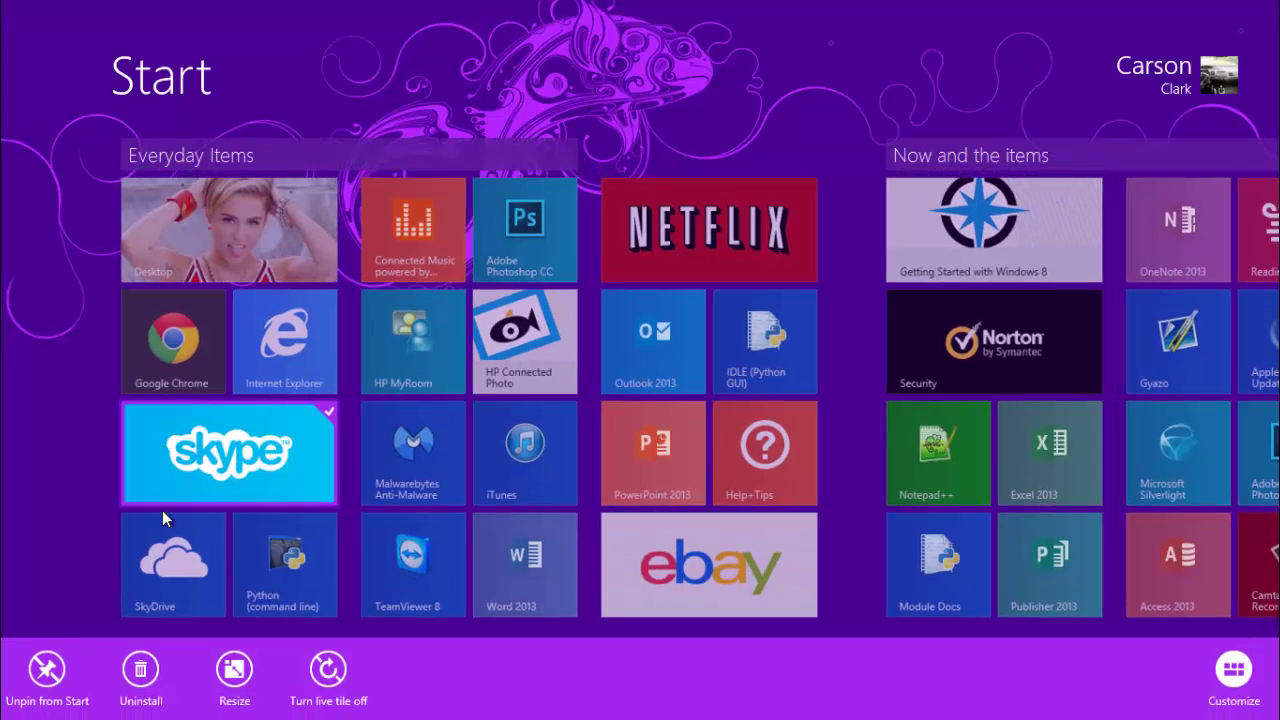
left_click(140, 670)
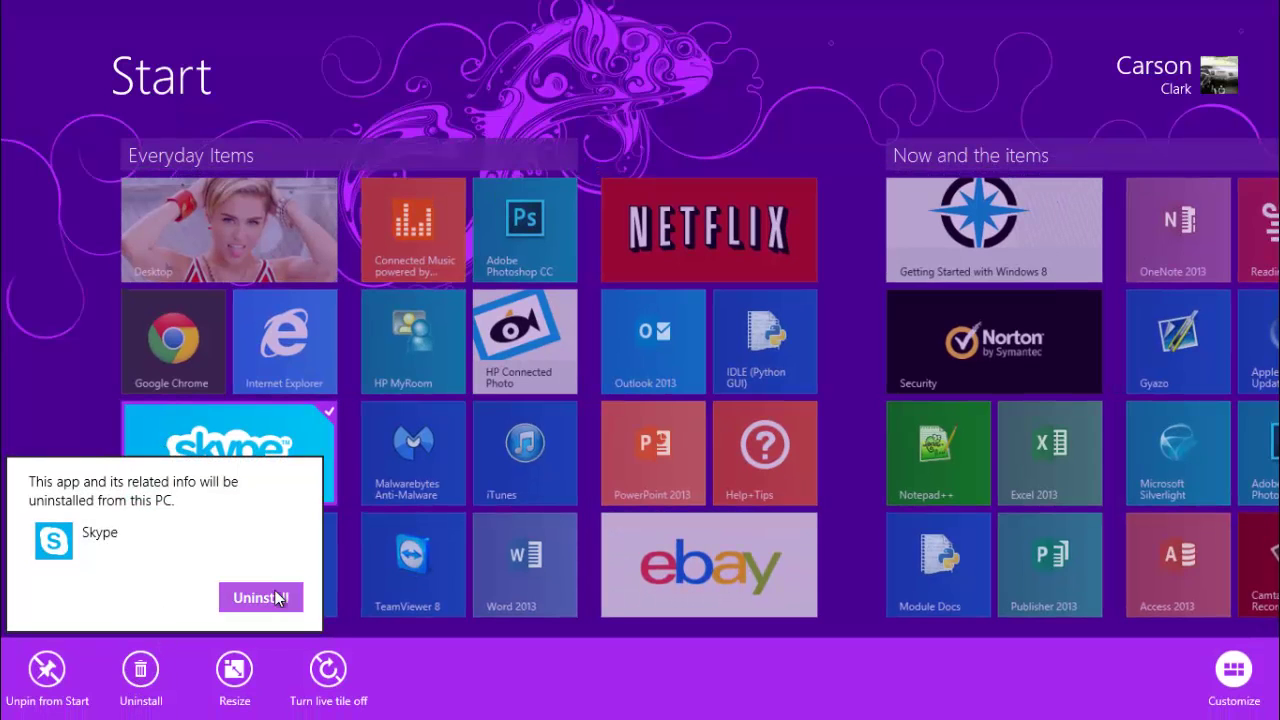
left_click(260, 597)
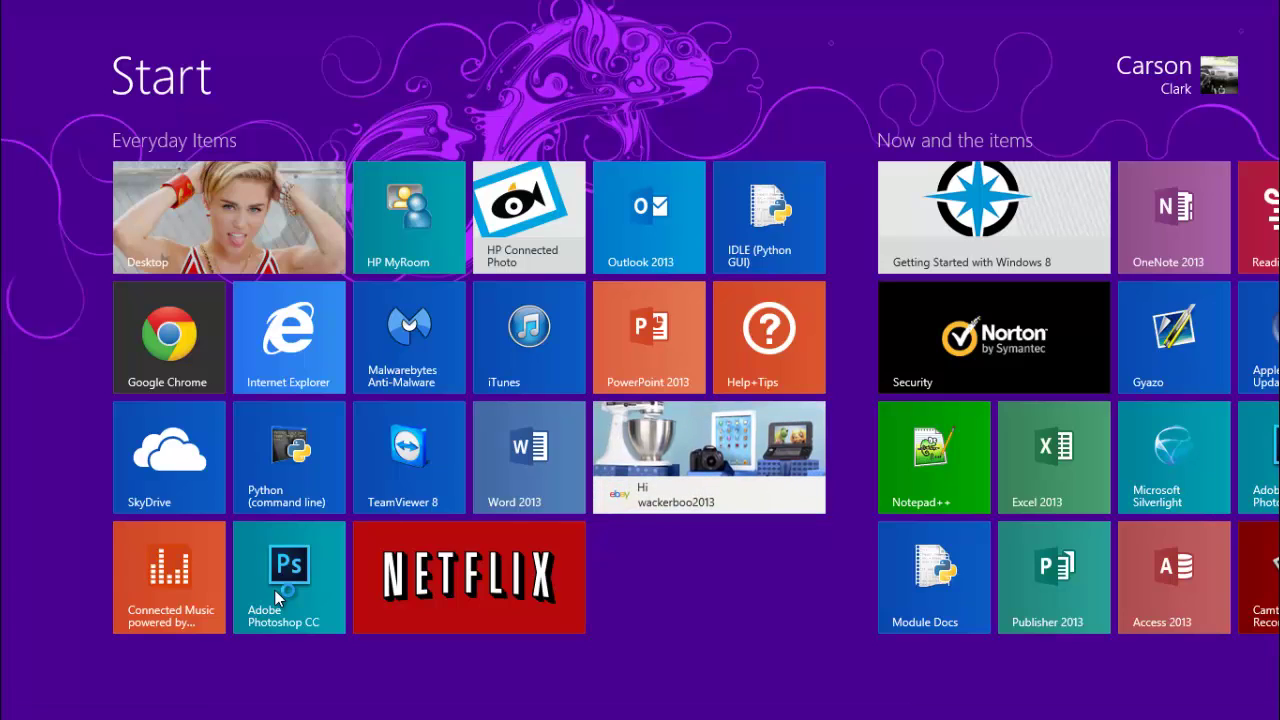
Go to the desktop and copy the download URL from the skypedestoplink text file in the Important txt documents folder.
left_click(240, 286)
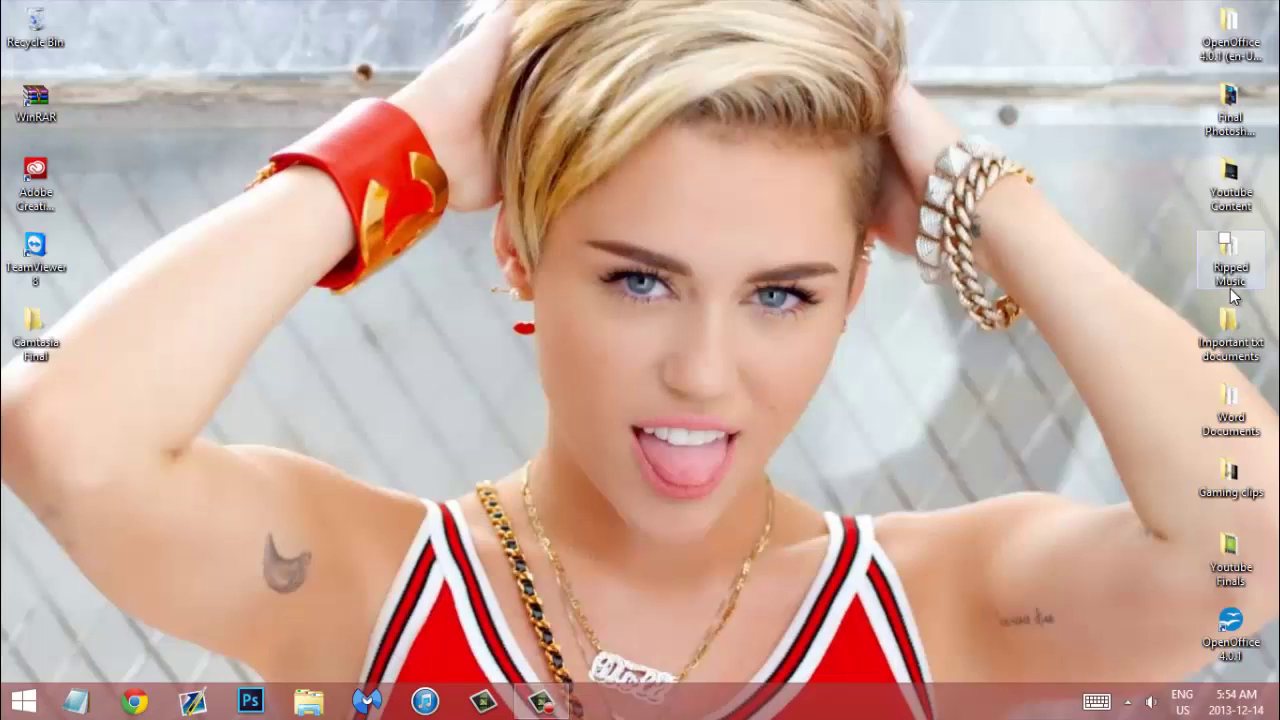
double_click(1230, 325)
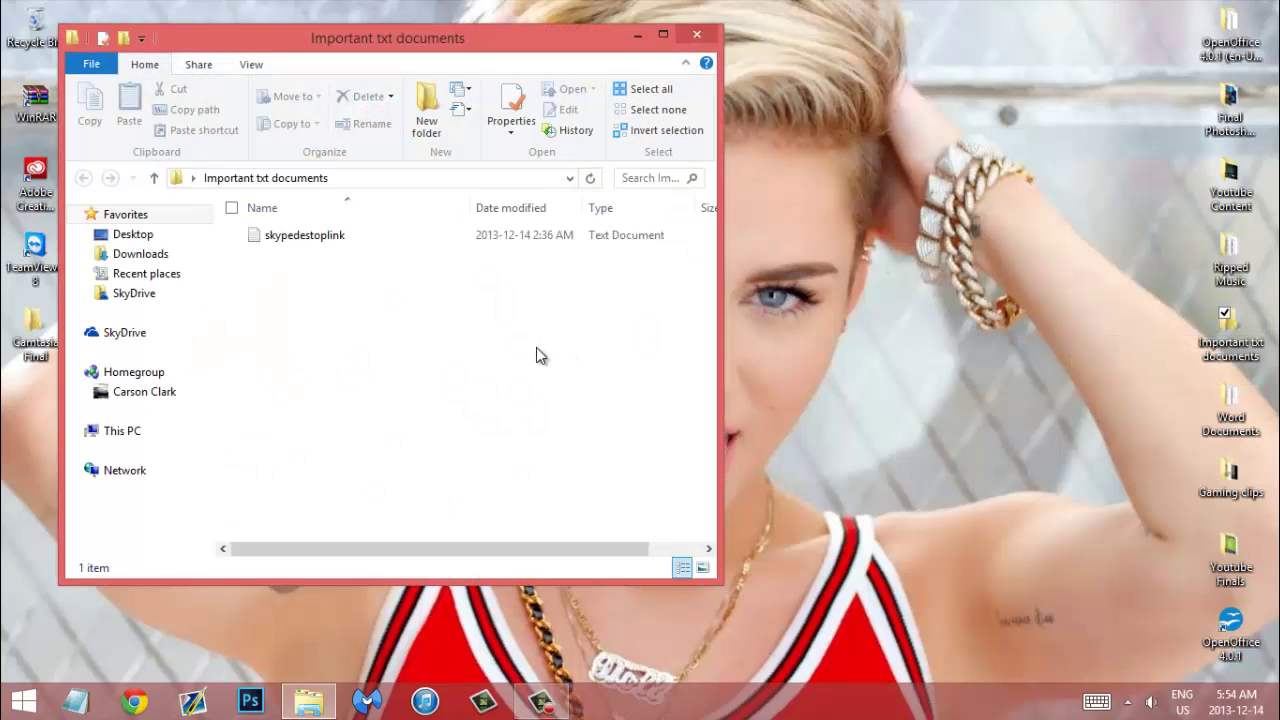
double_click(340, 237)
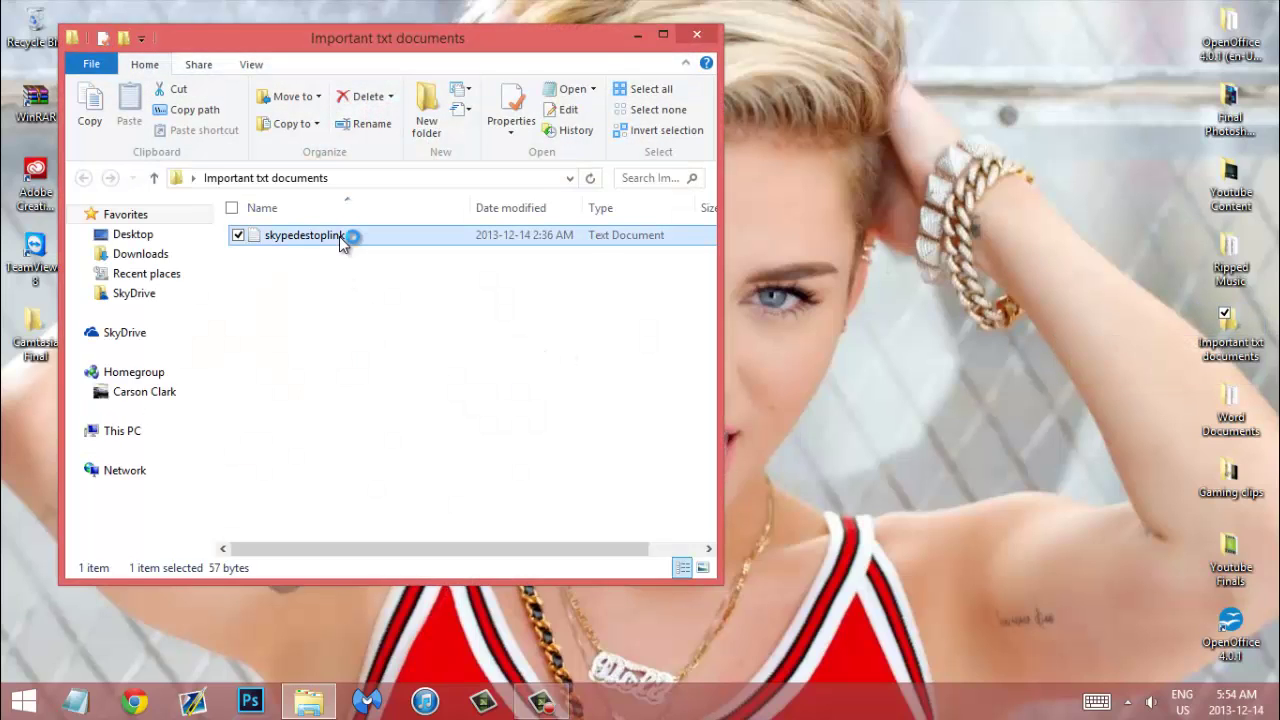
left_click_drag(1037, 70, 564, 93)
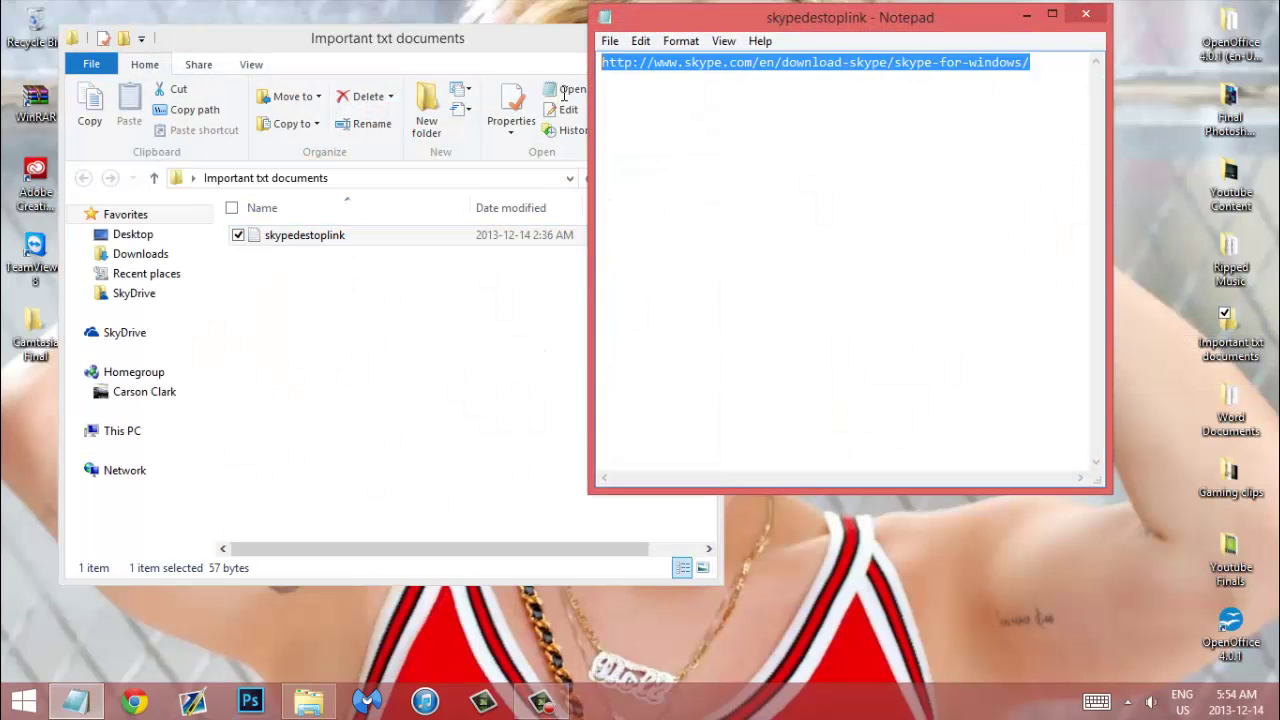
right_click(646, 61)
left_click(580, 126)
left_click(135, 701)
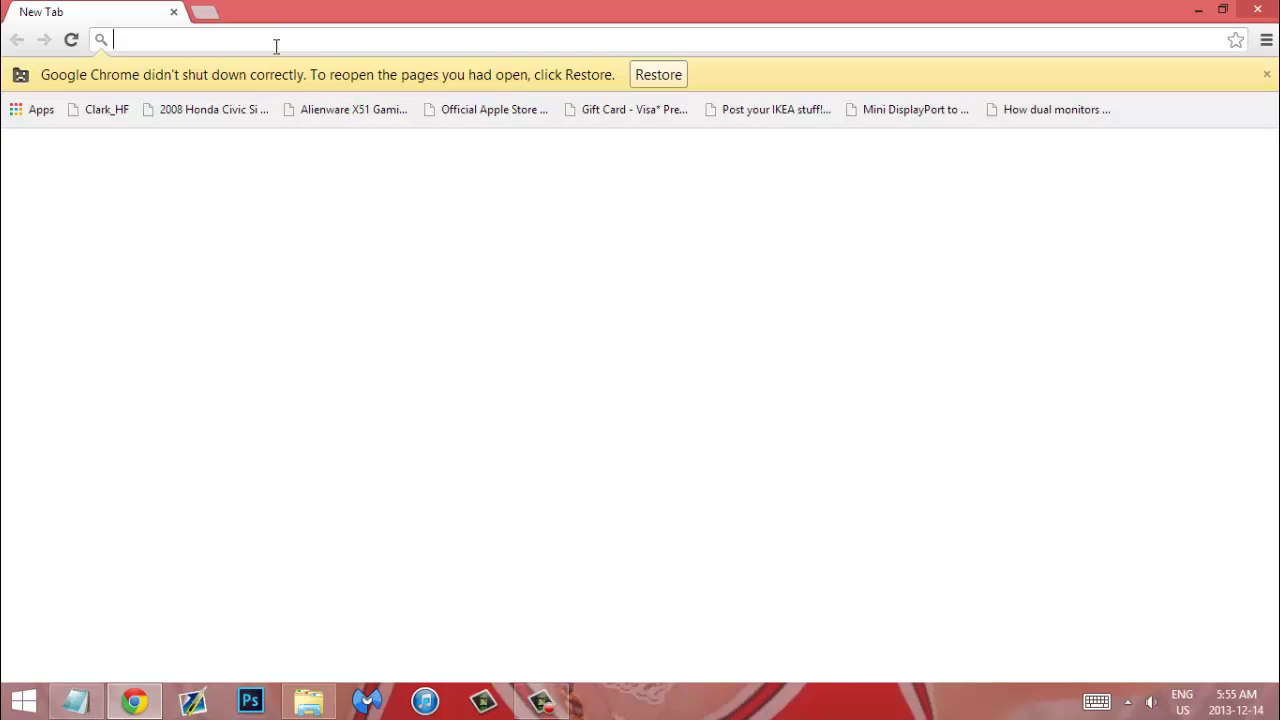
right_click(274, 44)
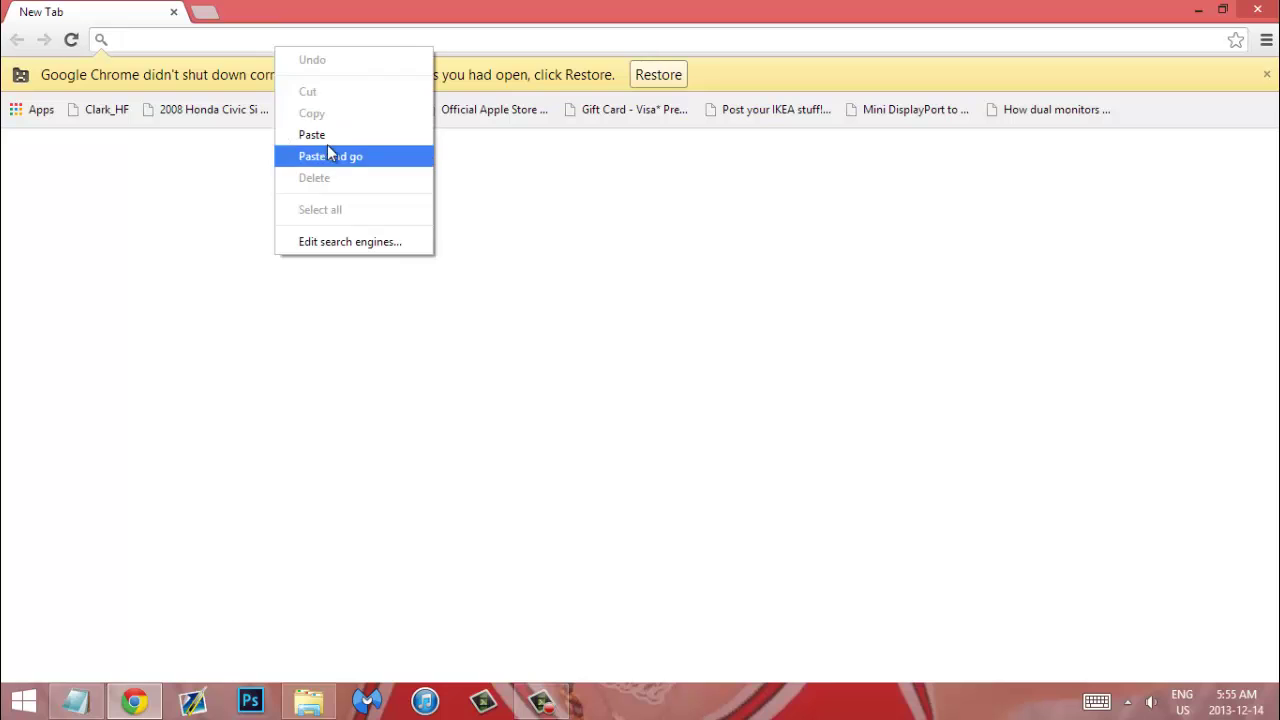
left_click(330, 138)
key("Return")
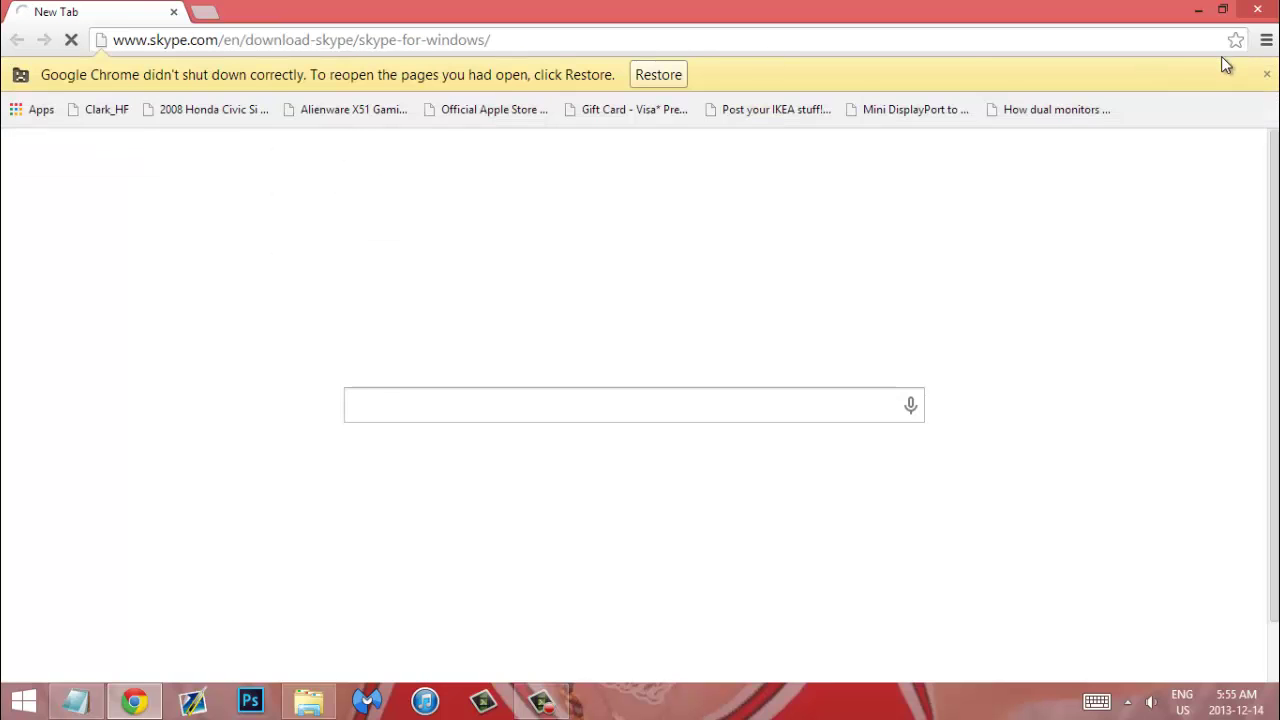
left_click(1265, 74)
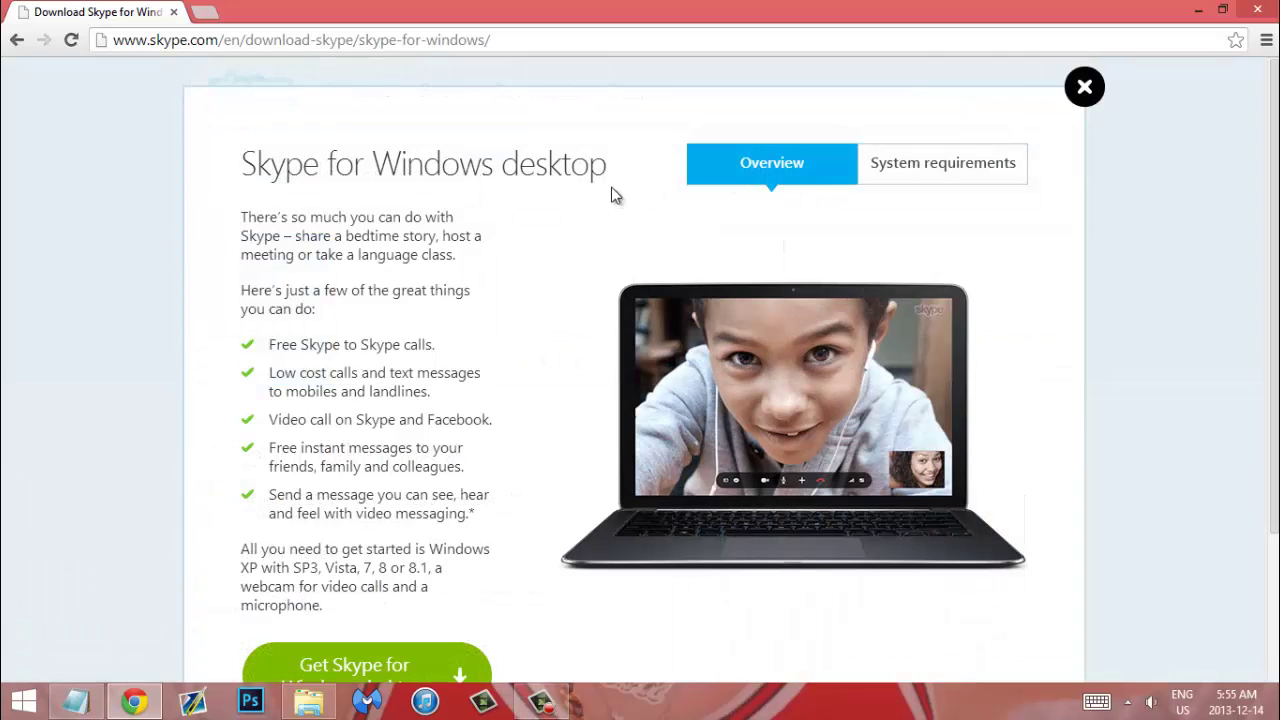
Download the Skype for Windows desktop installer from the Skype page.
scroll(578, 191, "down", 1)
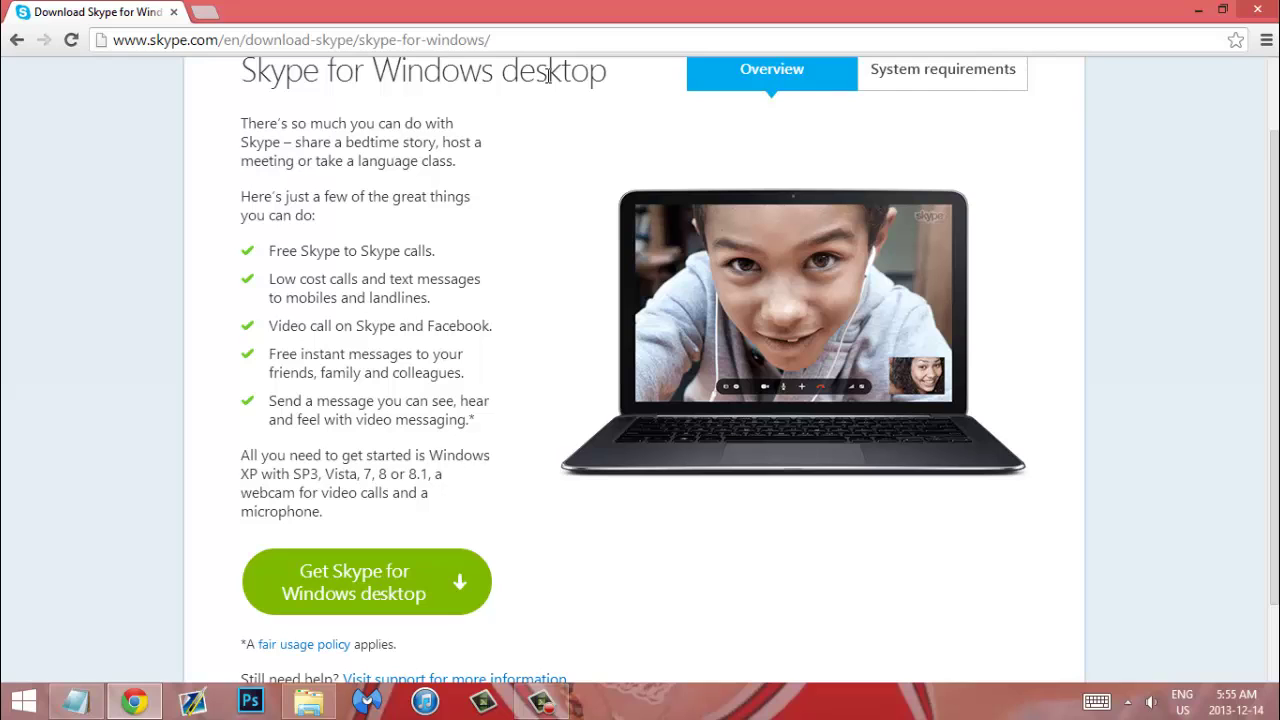
scroll(662, 148, "down", 2)
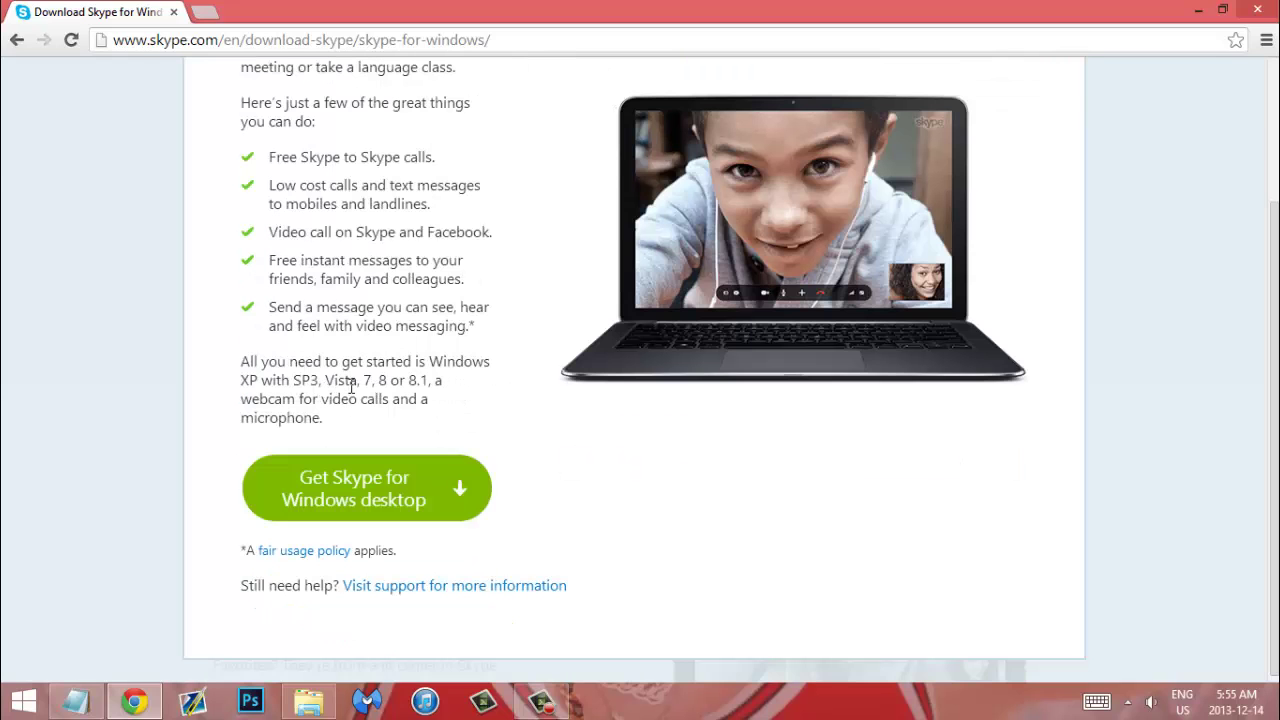
scroll(455, 362, "down", 1)
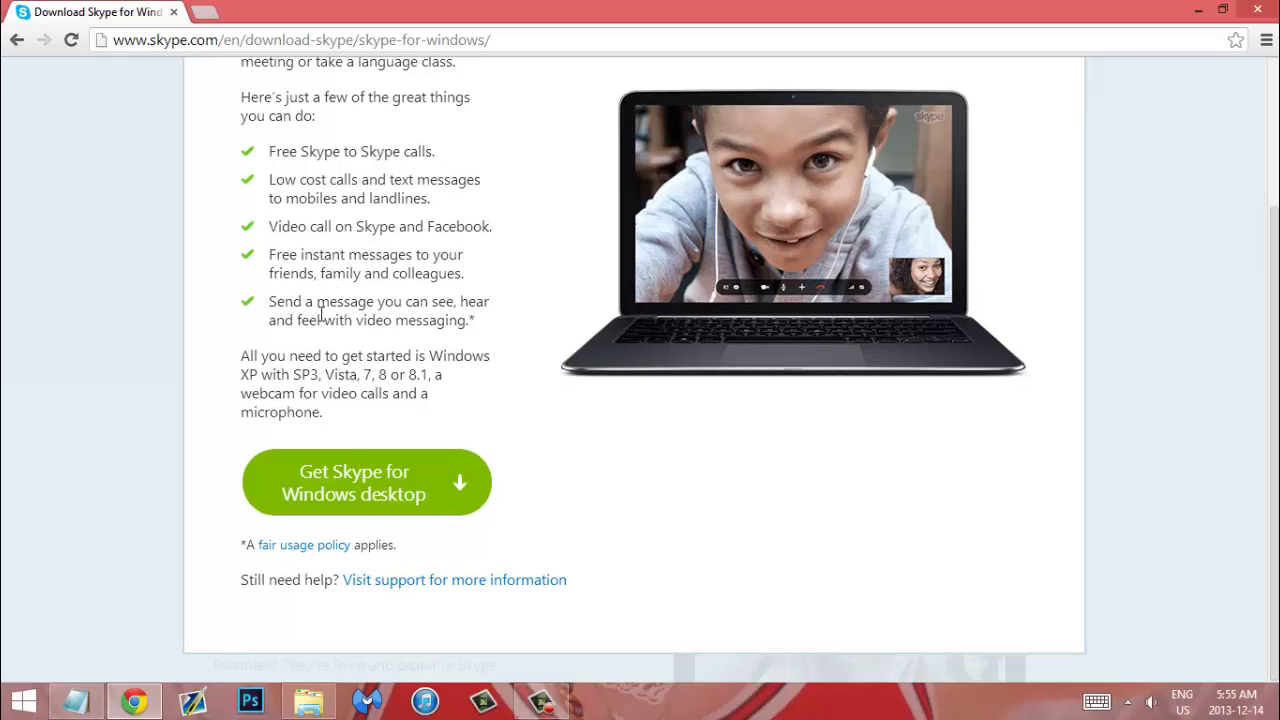
left_click(361, 486)
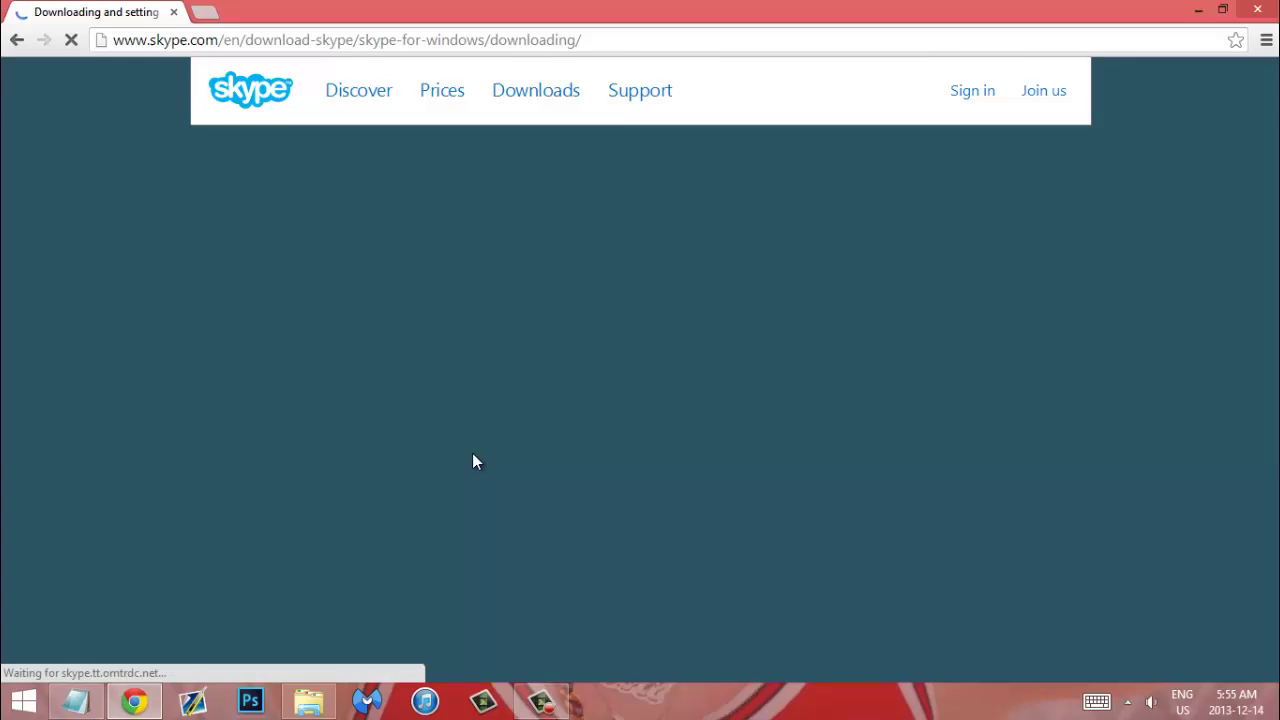
scroll(667, 390, "down", 2)
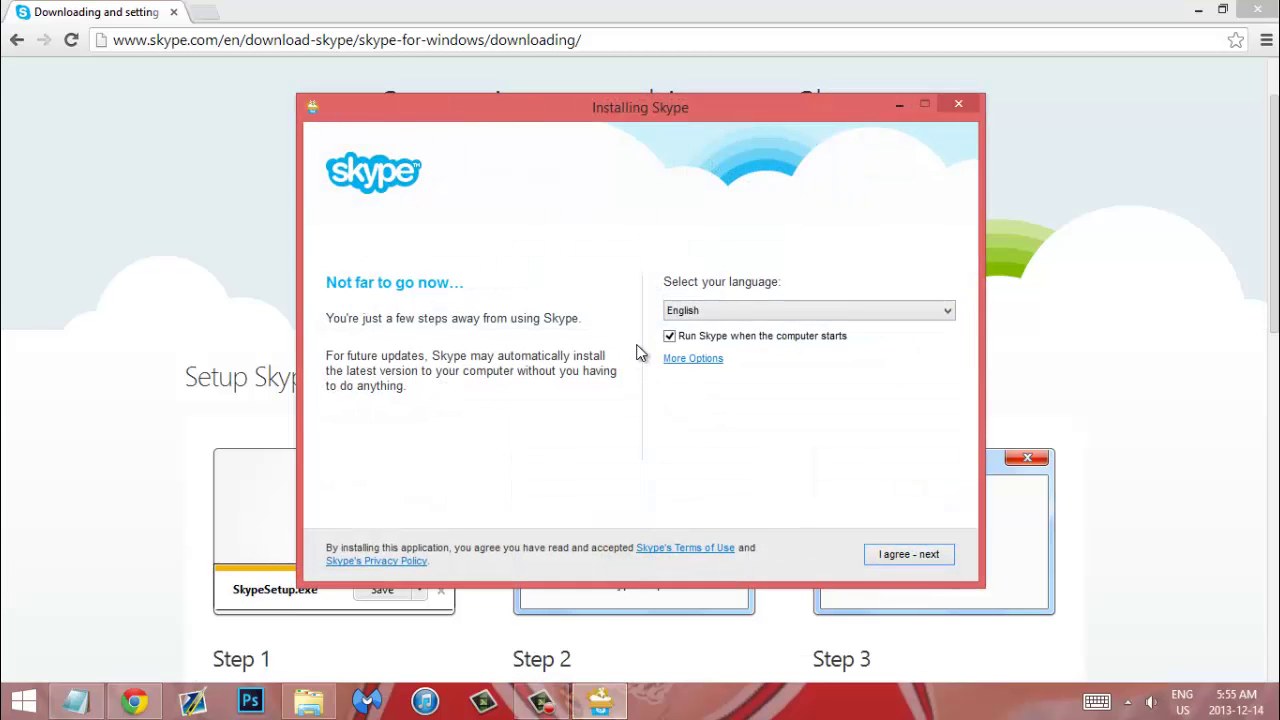
Accept the Skype installer's terms and continue the installation with the Bing search engine and MSN homepage options turned off.
left_click(906, 558)
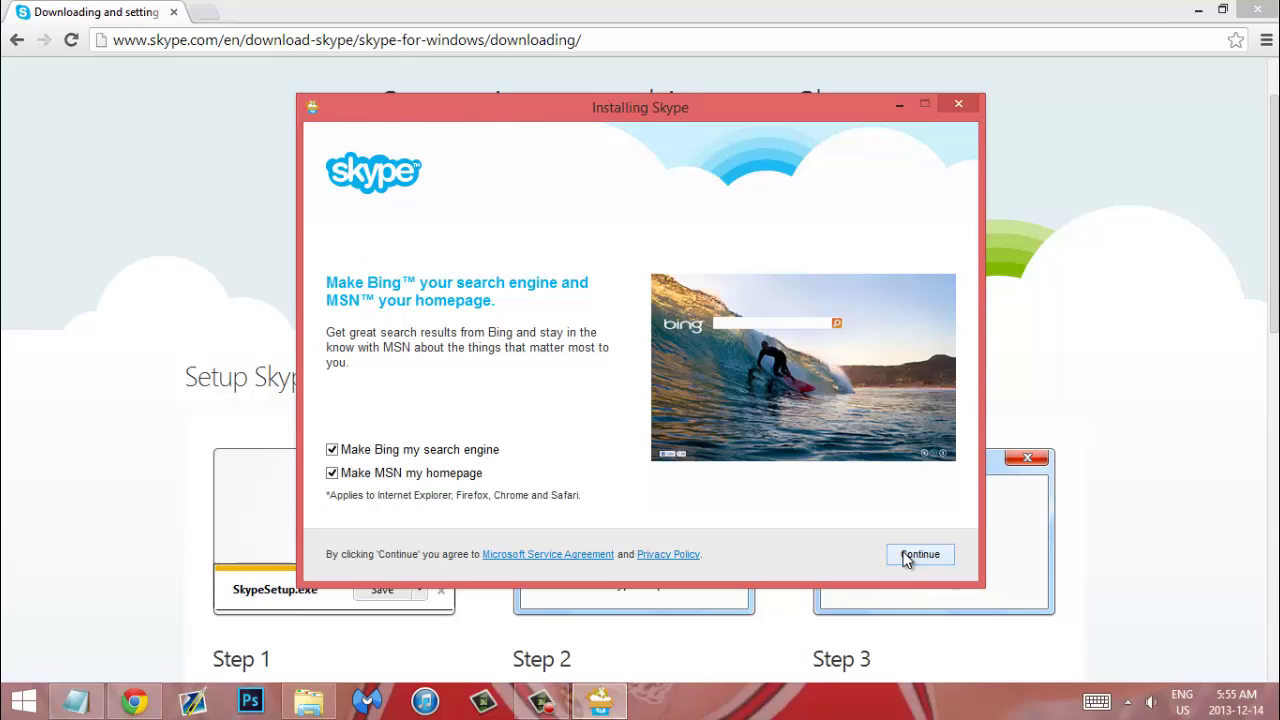
left_click(333, 473)
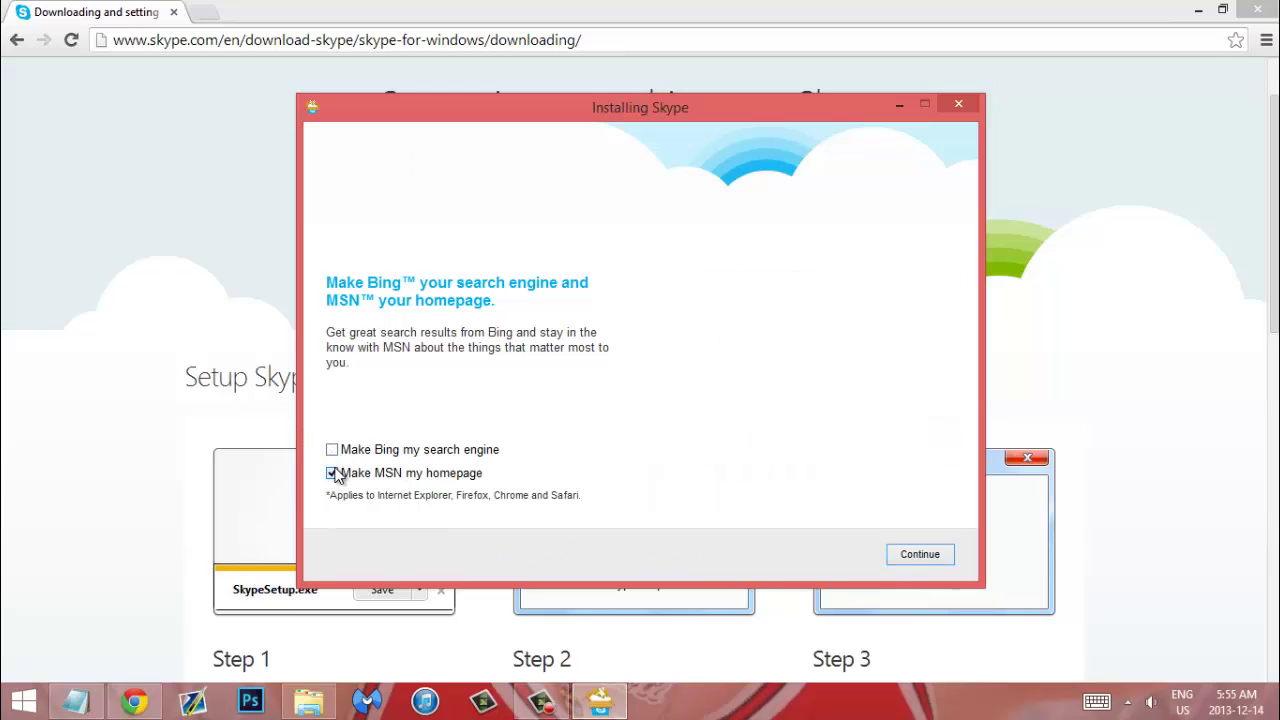
left_click(916, 558)
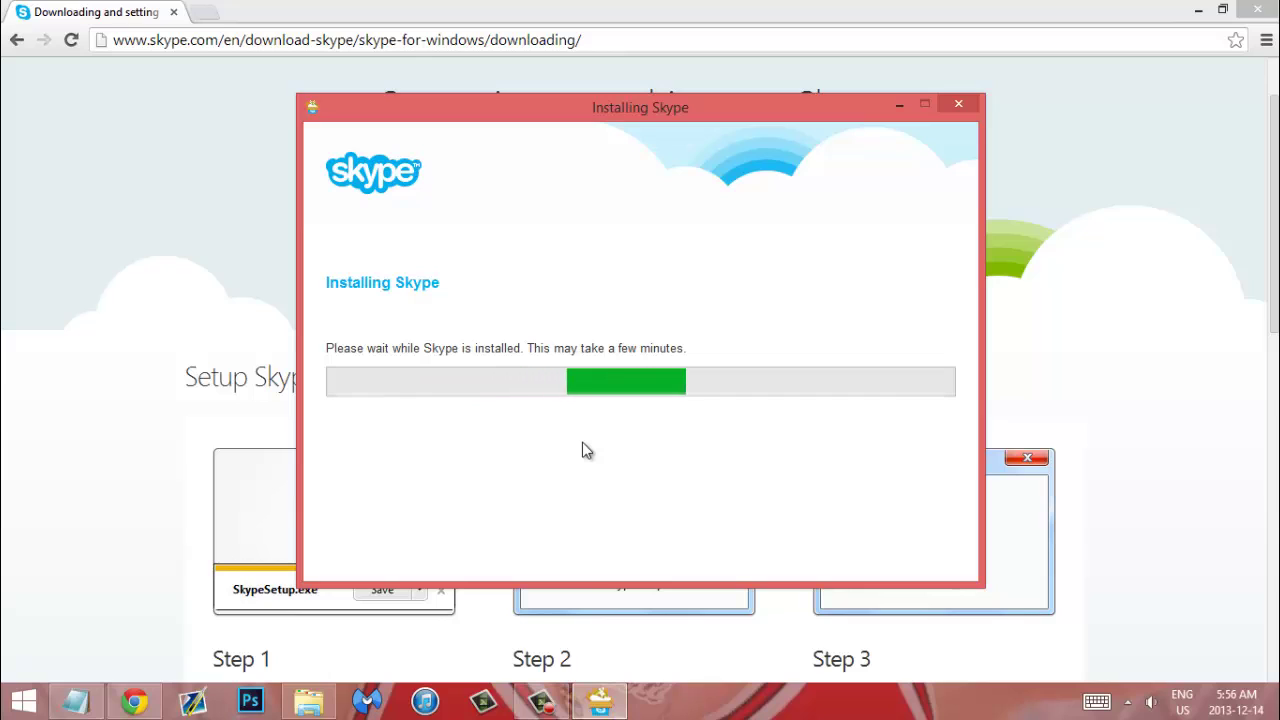
left_click(541, 701)
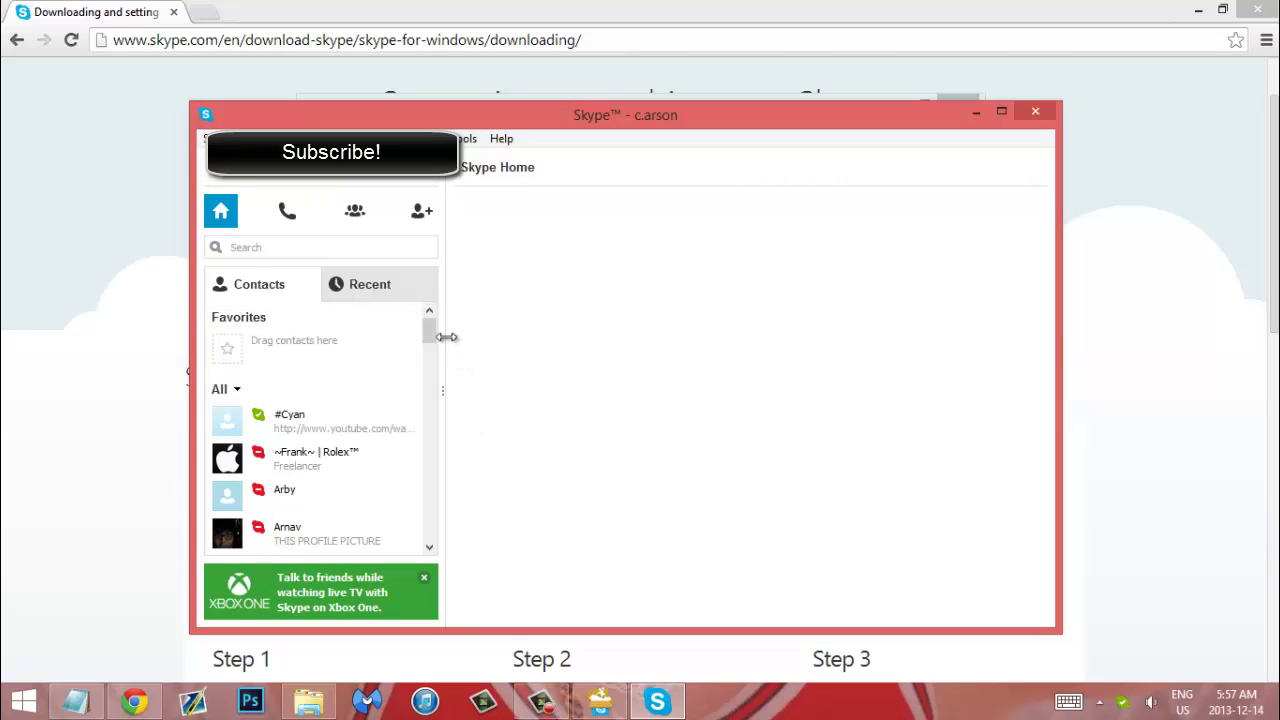
Look through the contact list in desktop Skype and open one contact's conversation.
left_click_drag(429, 343, 433, 315)
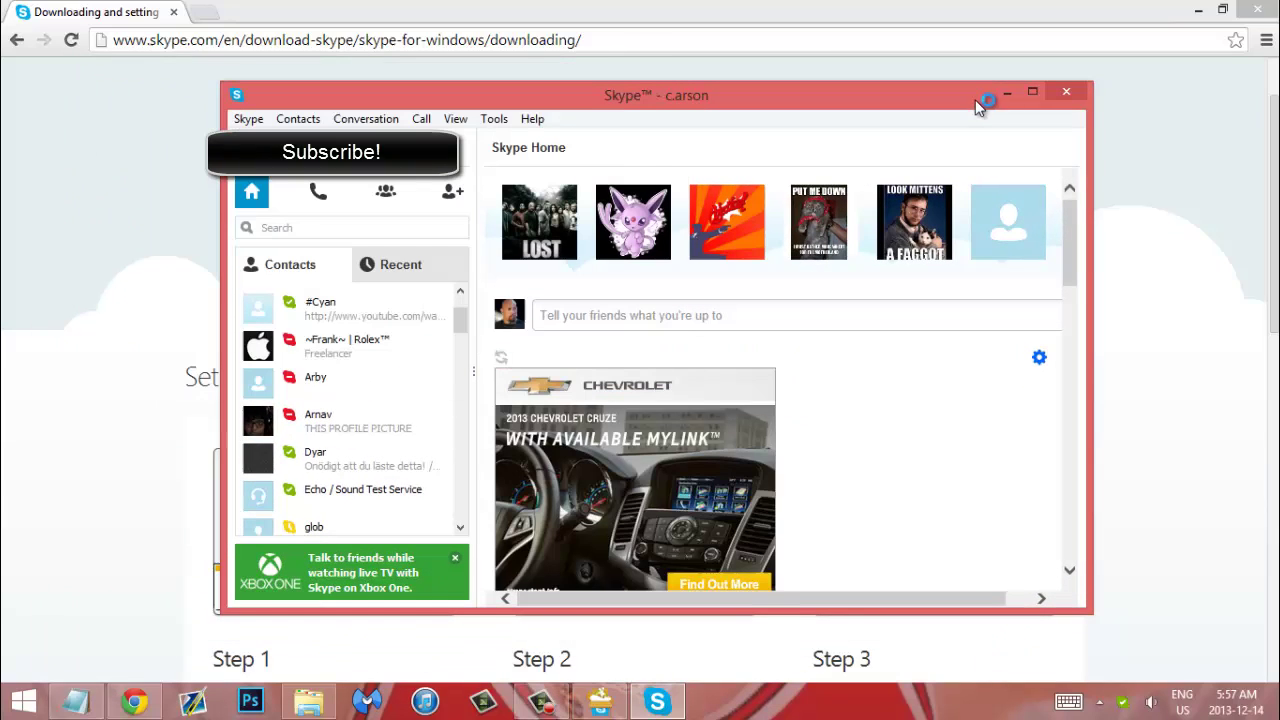
left_click(346, 412)
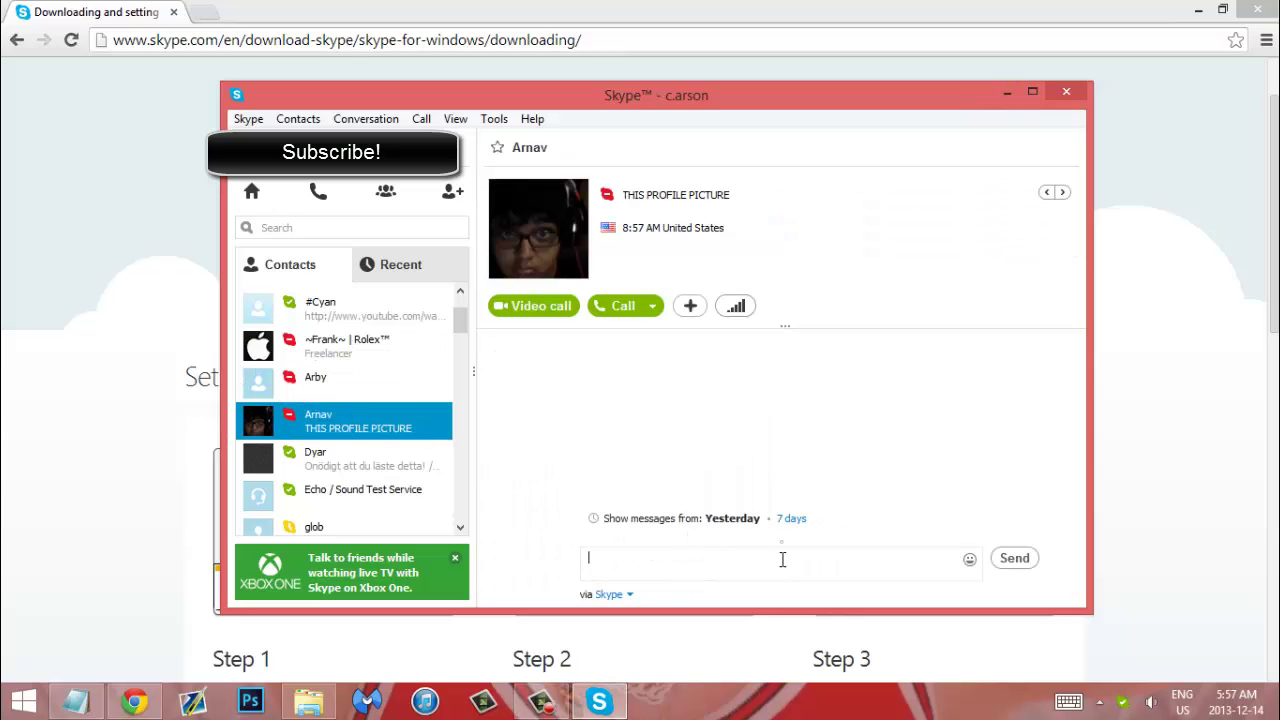
scroll(456, 327, "down", 2)
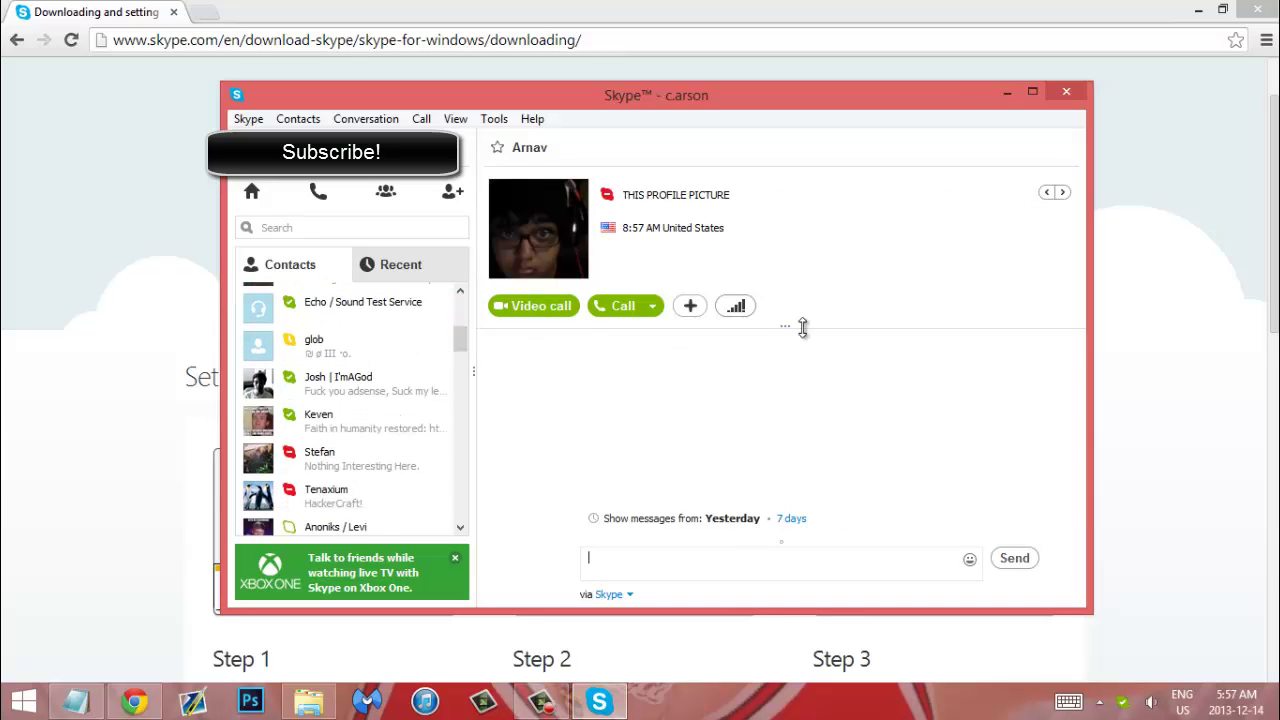
Close the Skype window, the skypedestoplink text file and the Important txt documents folder.
left_click(1068, 92)
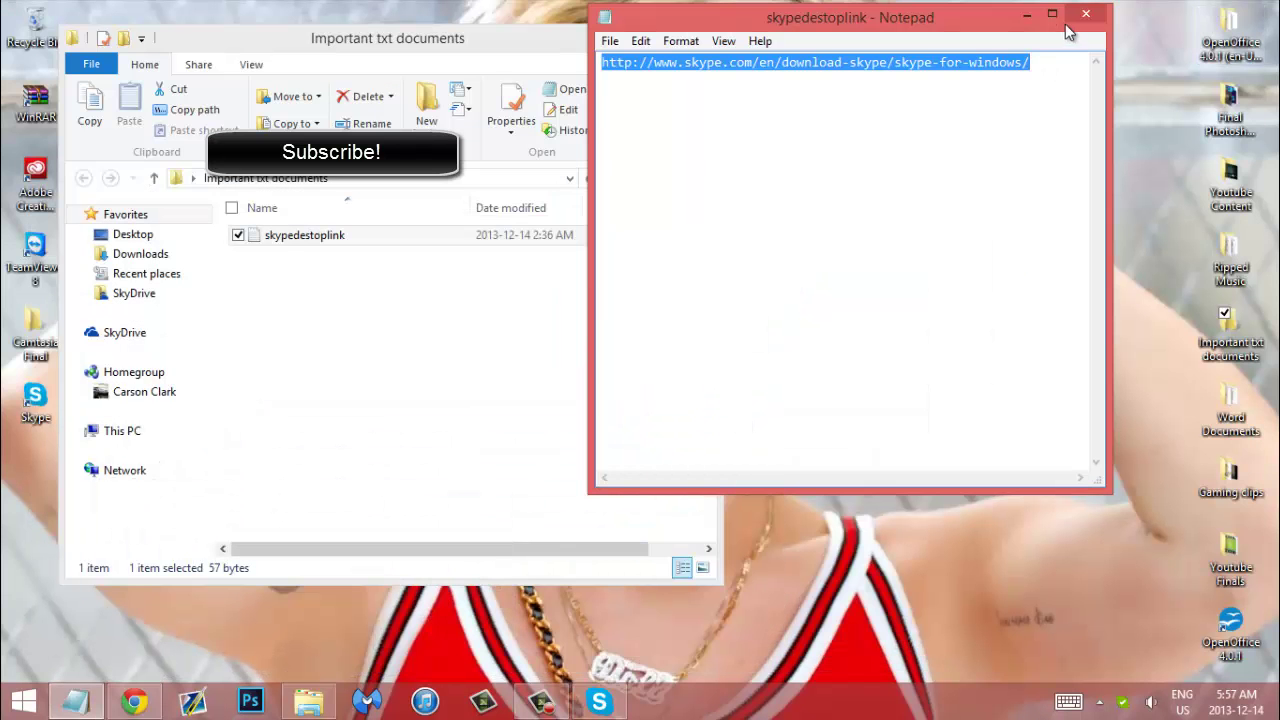
left_click(1086, 14)
left_click(697, 37)
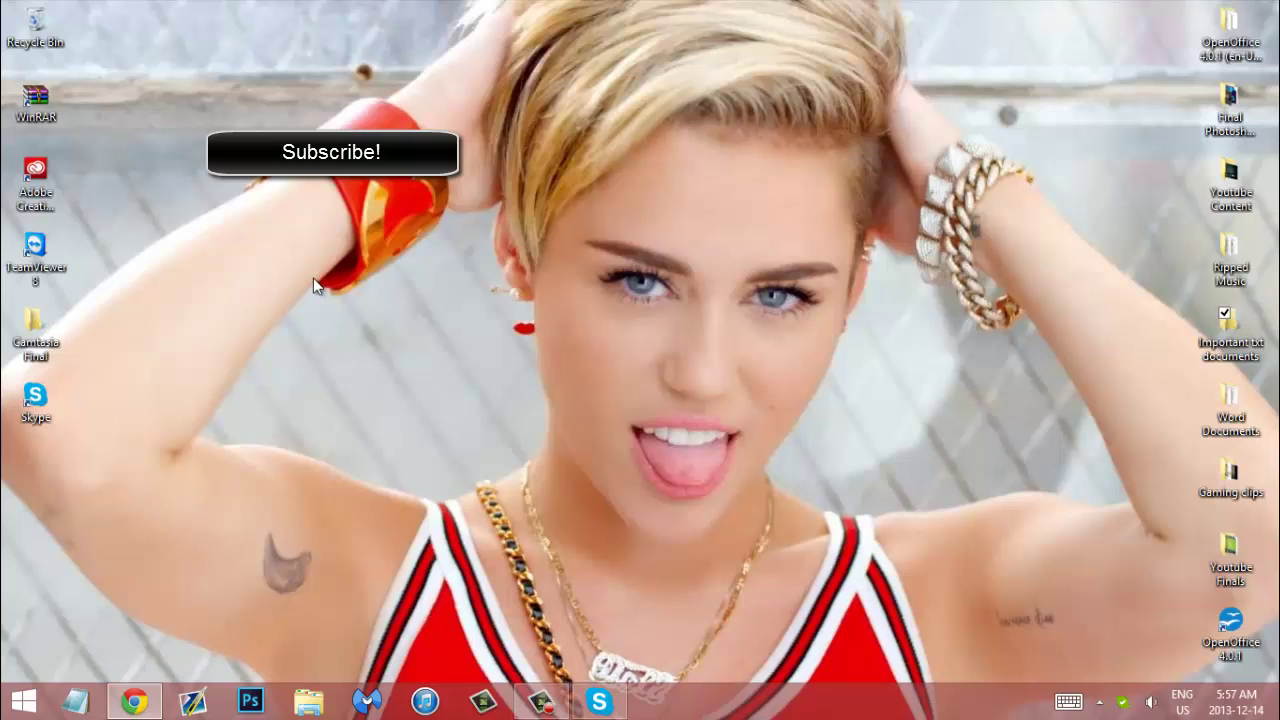
left_click(541, 701)
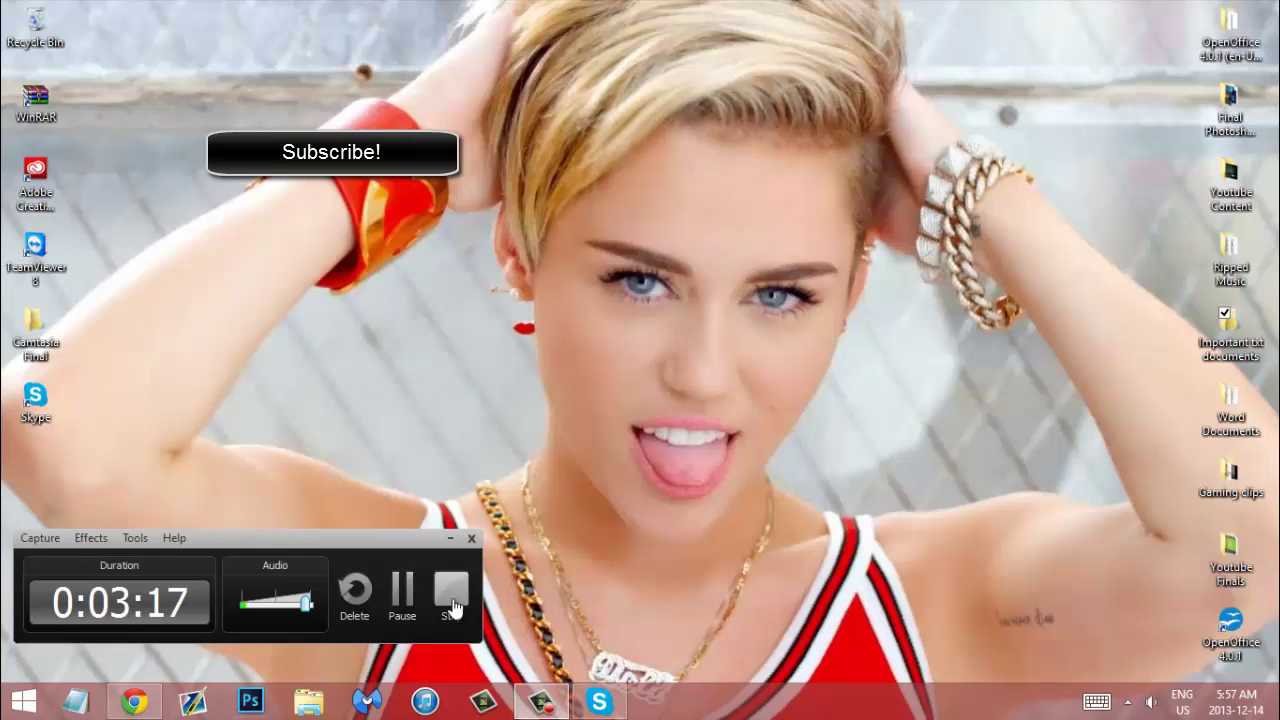